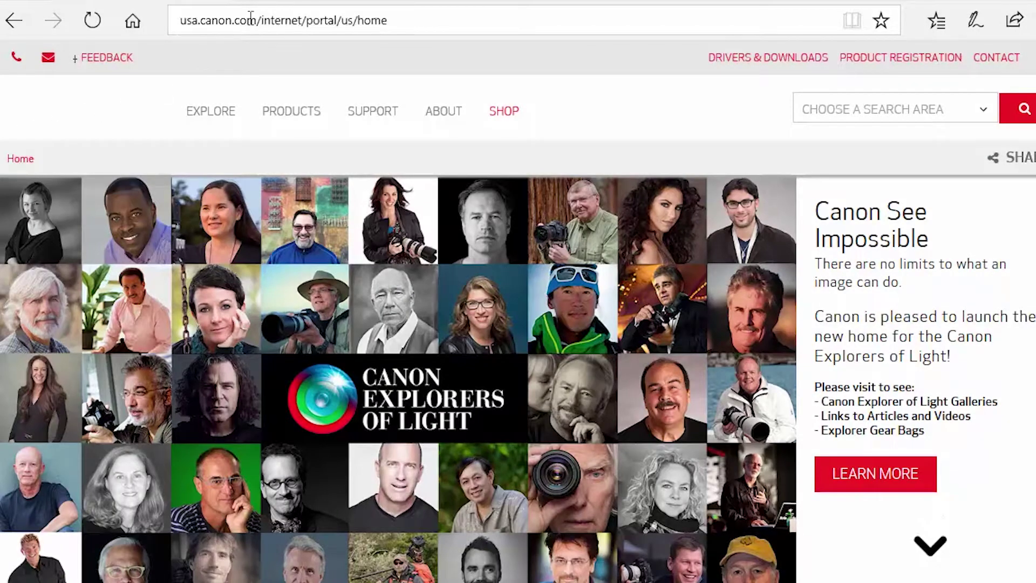
Step: Go to ij.start.canon, start Set Up, and search for the PIXMA TS5120
left_click(251, 21)
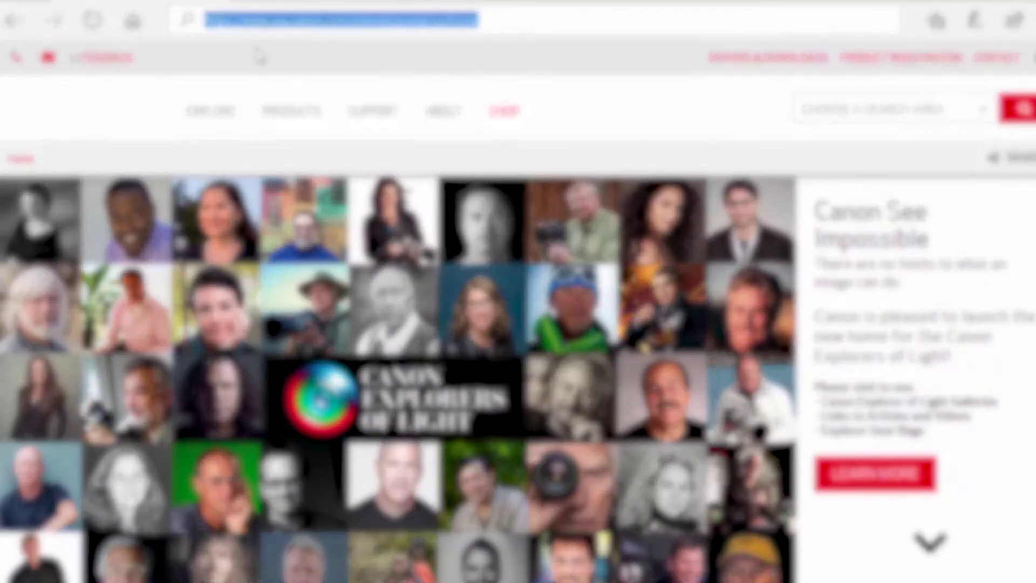
type("ij.start")
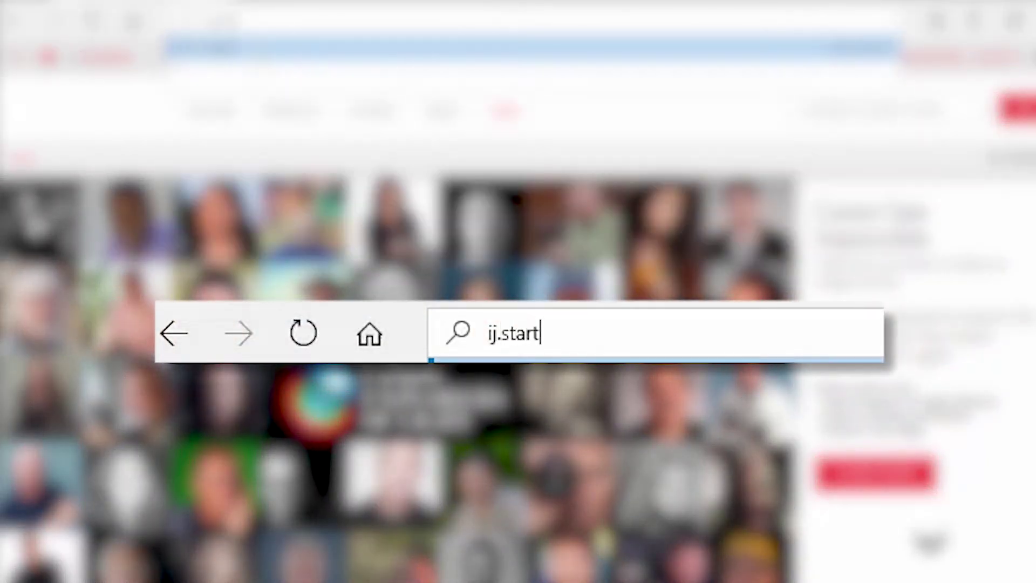
type(".canon")
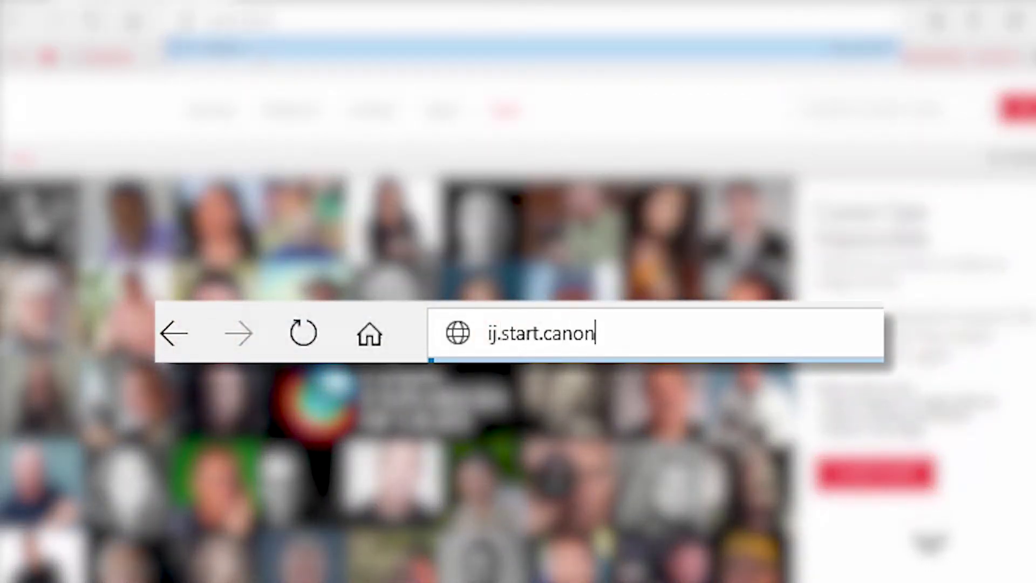
key("Return")
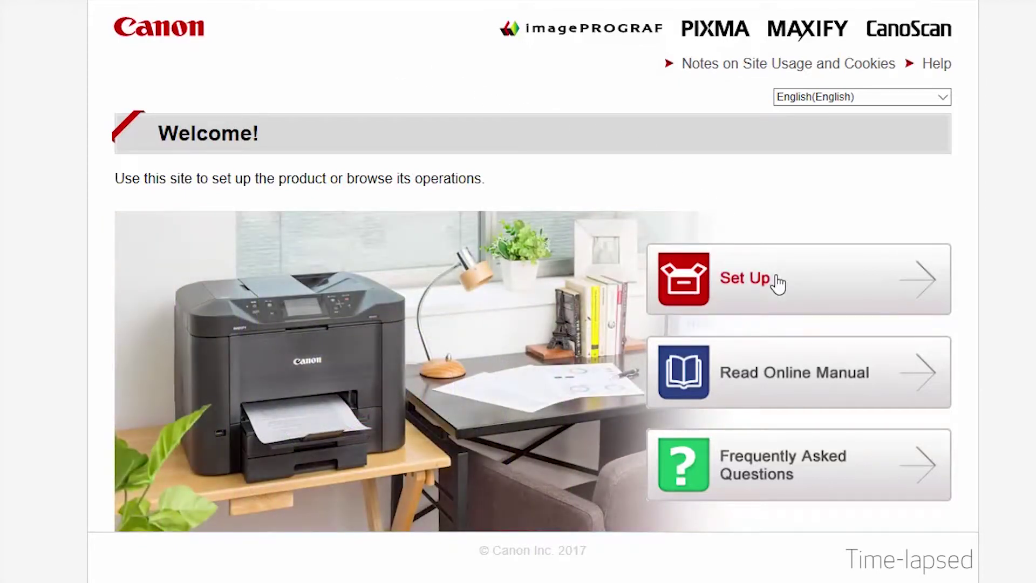
left_click(777, 282)
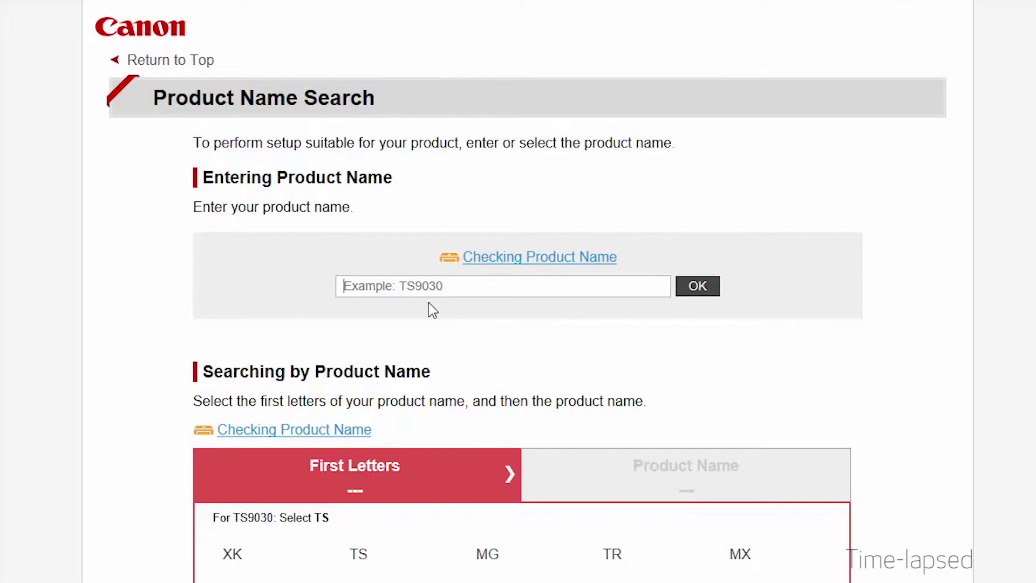
type("TS5120")
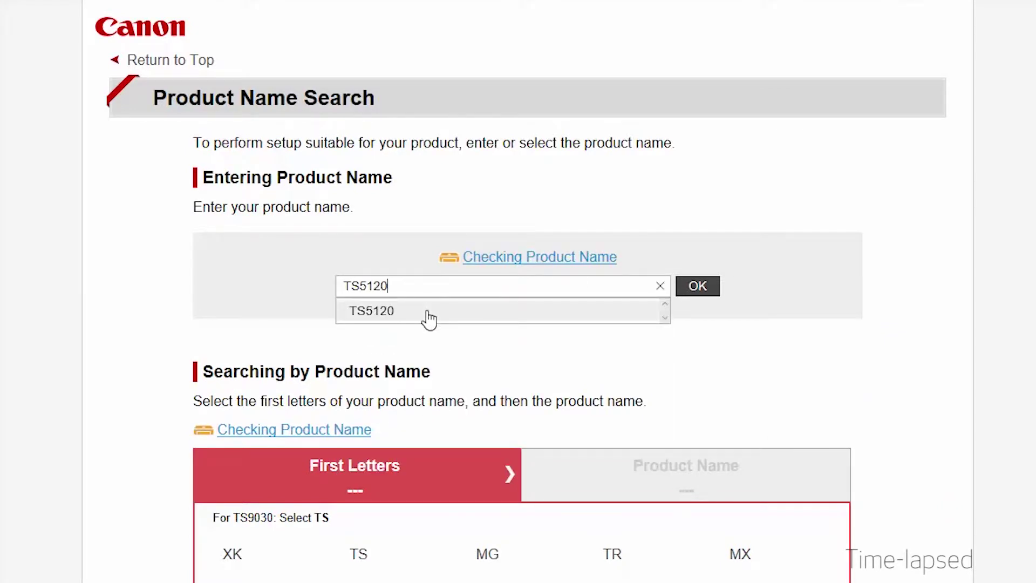
left_click(432, 310)
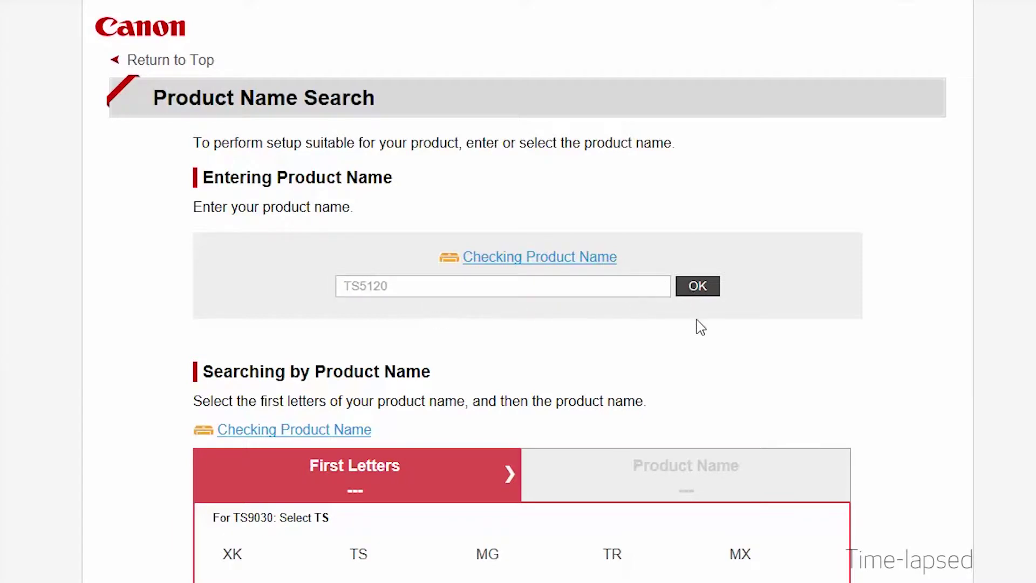
left_click(697, 286)
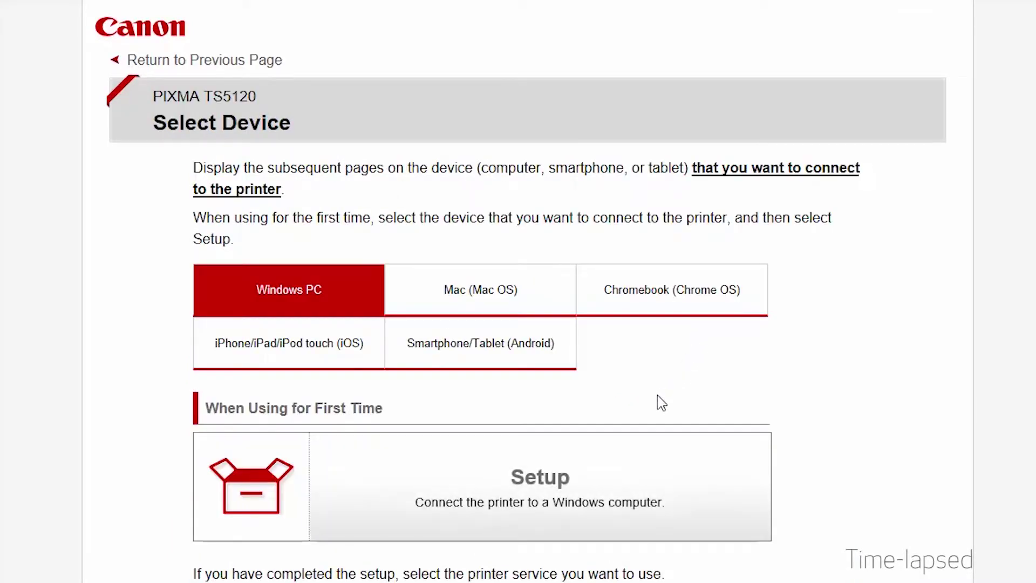
Step: Download and run the TS5120 Windows PC setup file
left_click(561, 484)
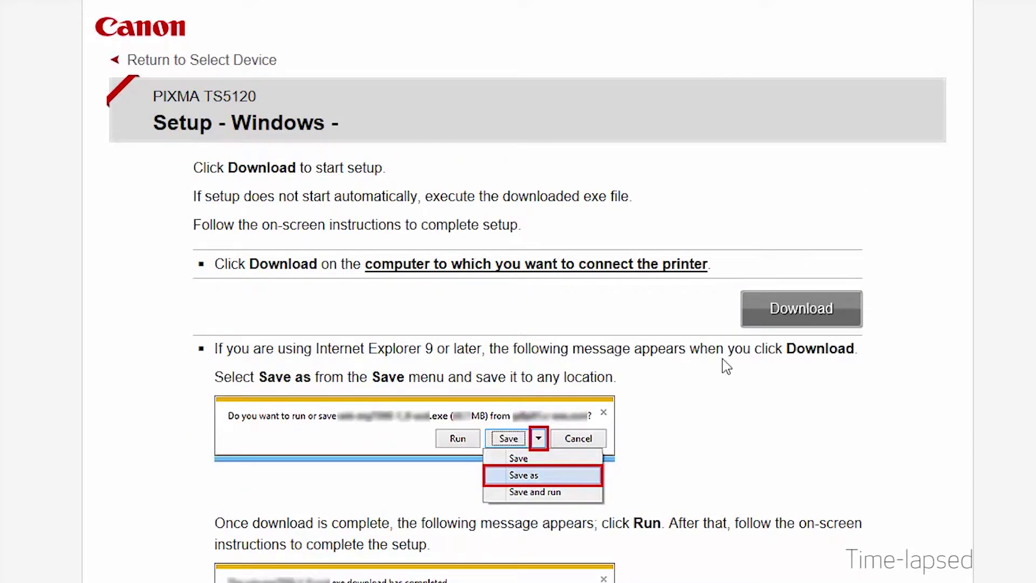
left_click(800, 312)
scroll(518, 325, "down", 2)
left_click(609, 552)
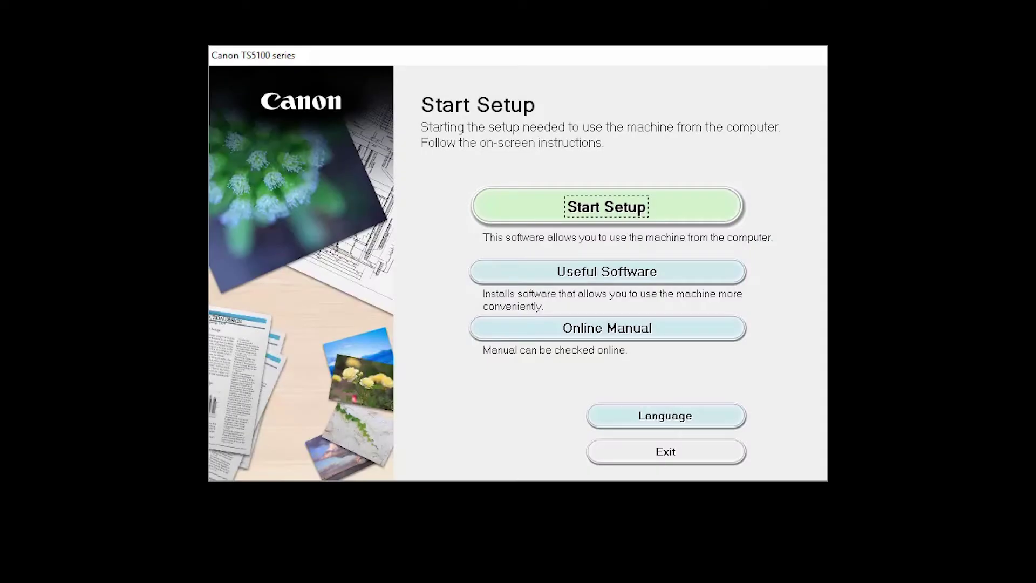
Step: Start setup for the United States, accepting the License Agreement and Extended Survey Program
left_click(726, 202)
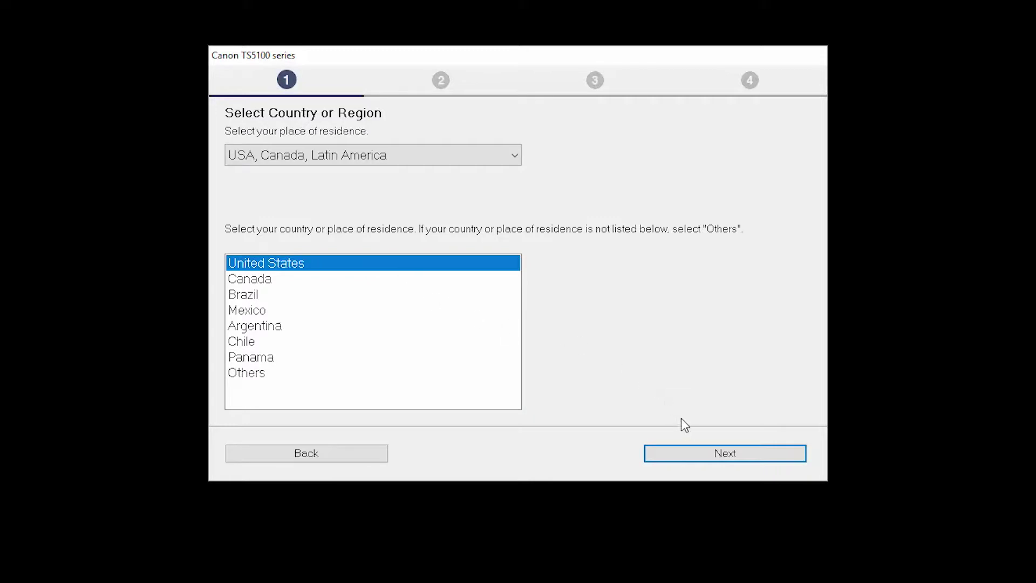
left_click(716, 455)
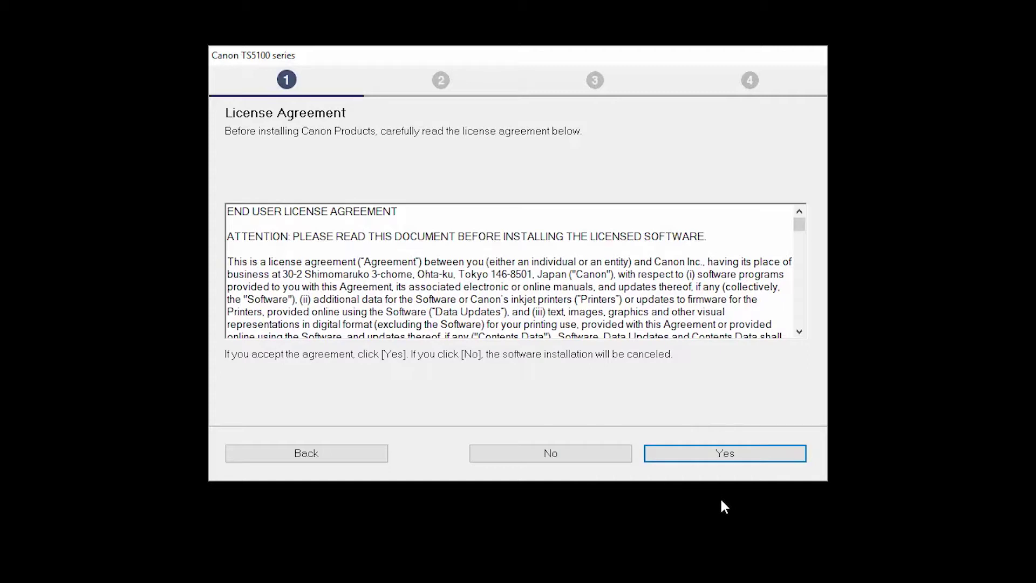
left_click(719, 456)
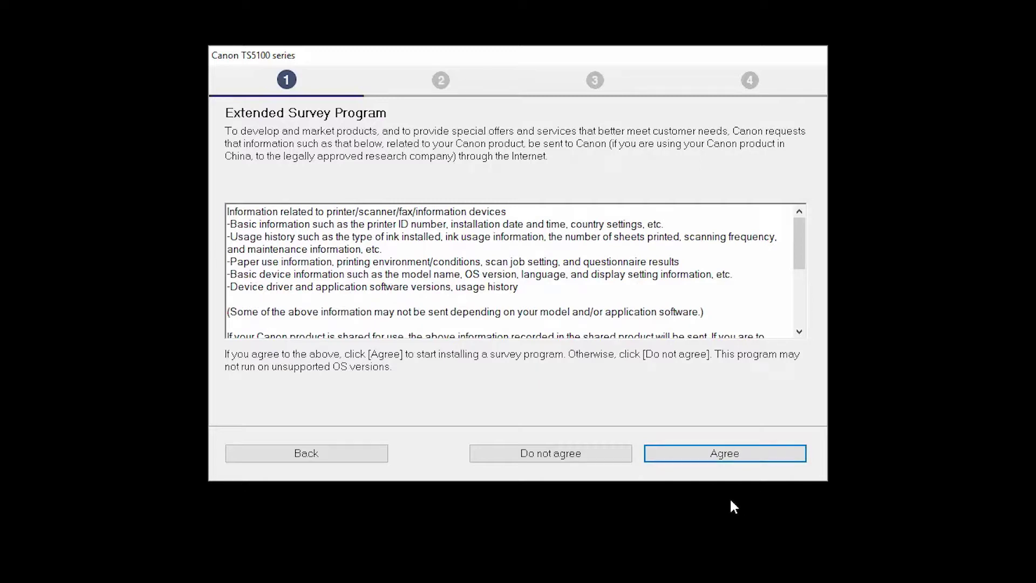
left_click(733, 461)
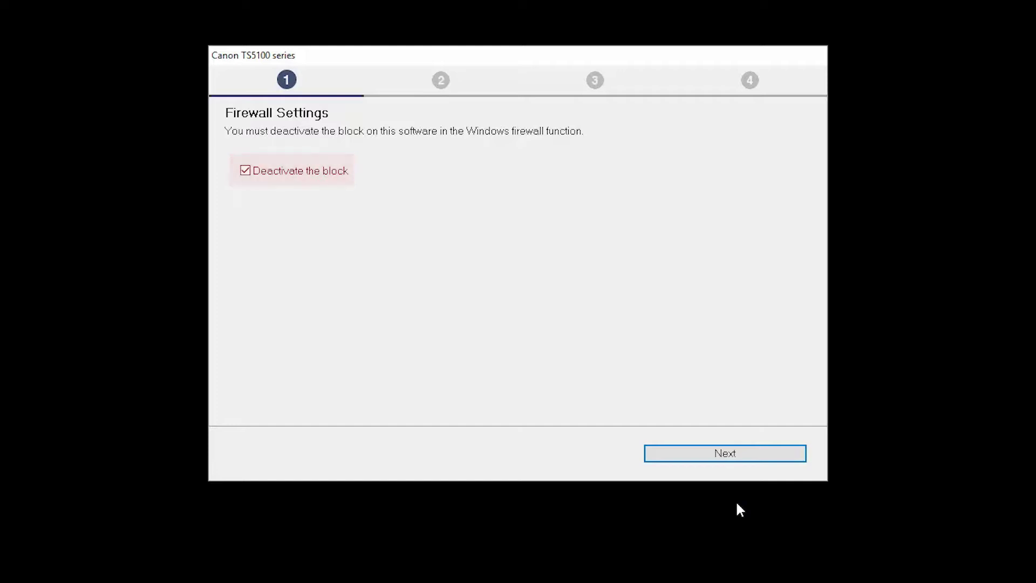
Step: Keep the firewall block deactivated, connect wirelessly, skip head alignment, and start a test print
left_click(736, 457)
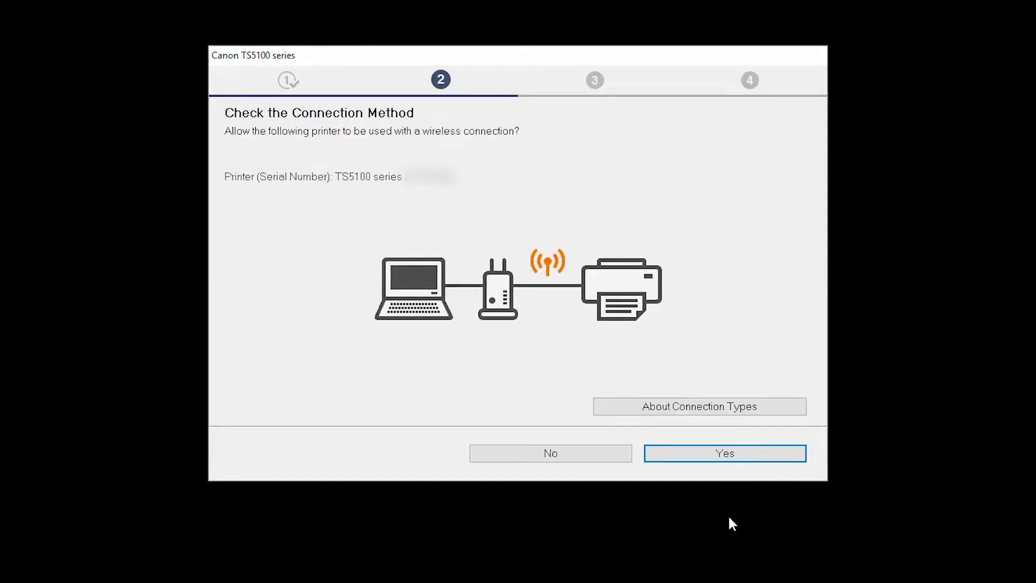
left_click(723, 454)
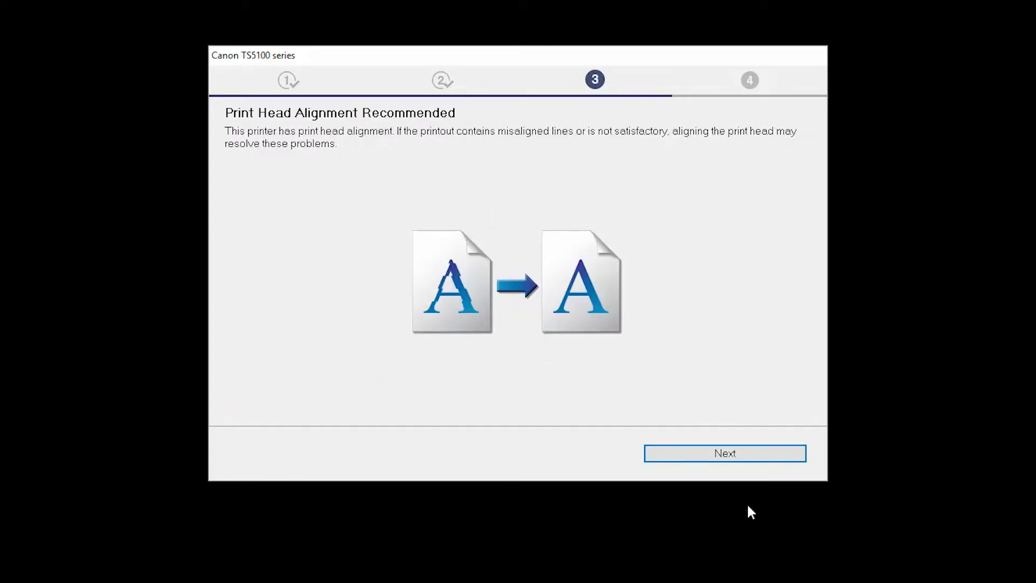
left_click(744, 459)
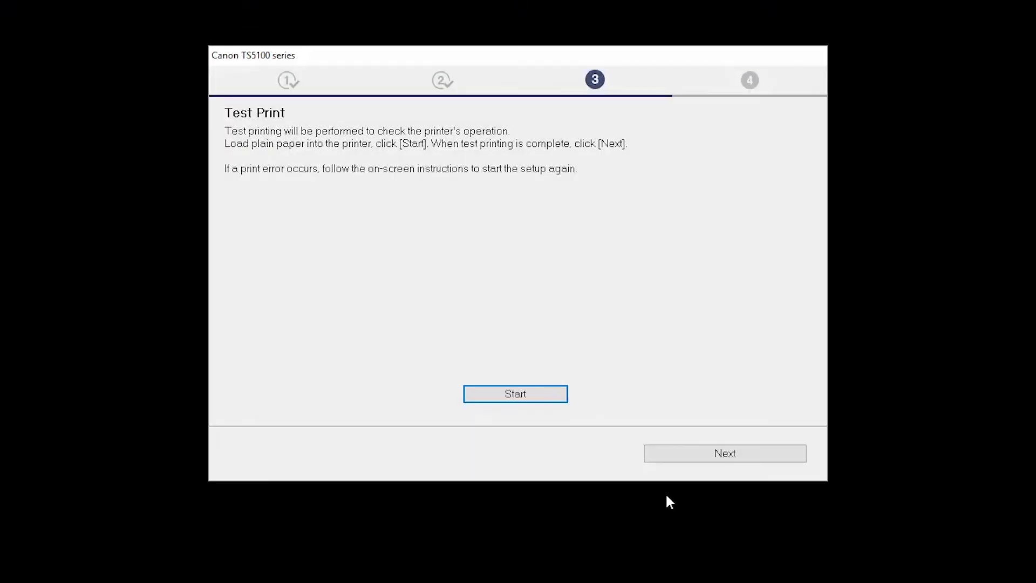
left_click(527, 393)
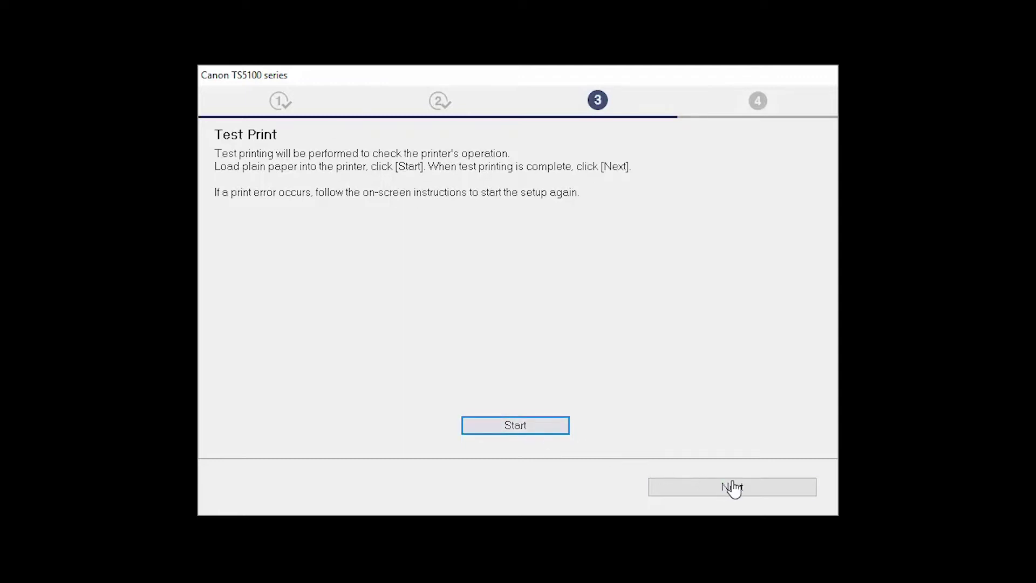
Step: Keep TS5120 as the default printer and install the listed Canon software packages
left_click(749, 492)
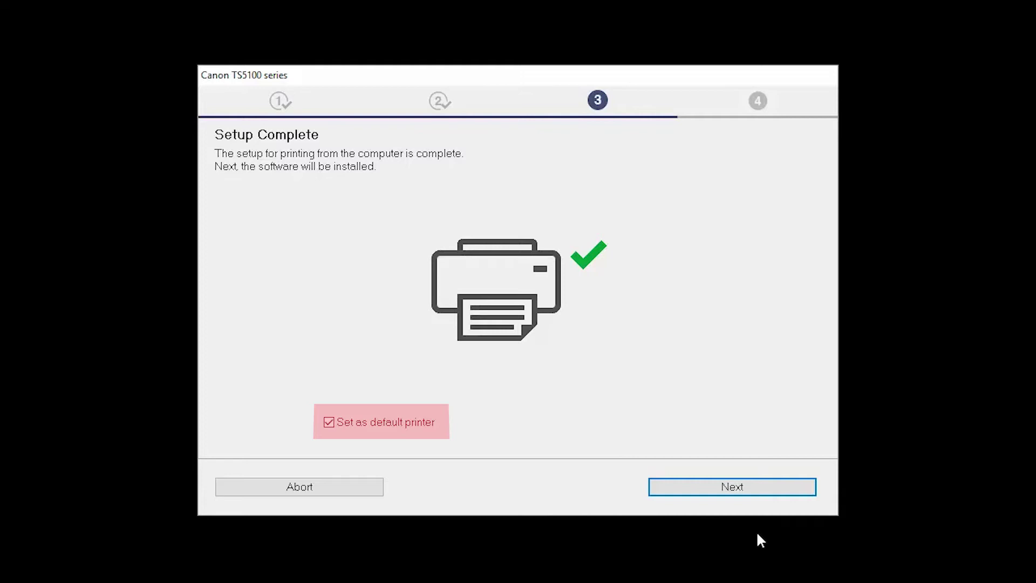
left_click(753, 492)
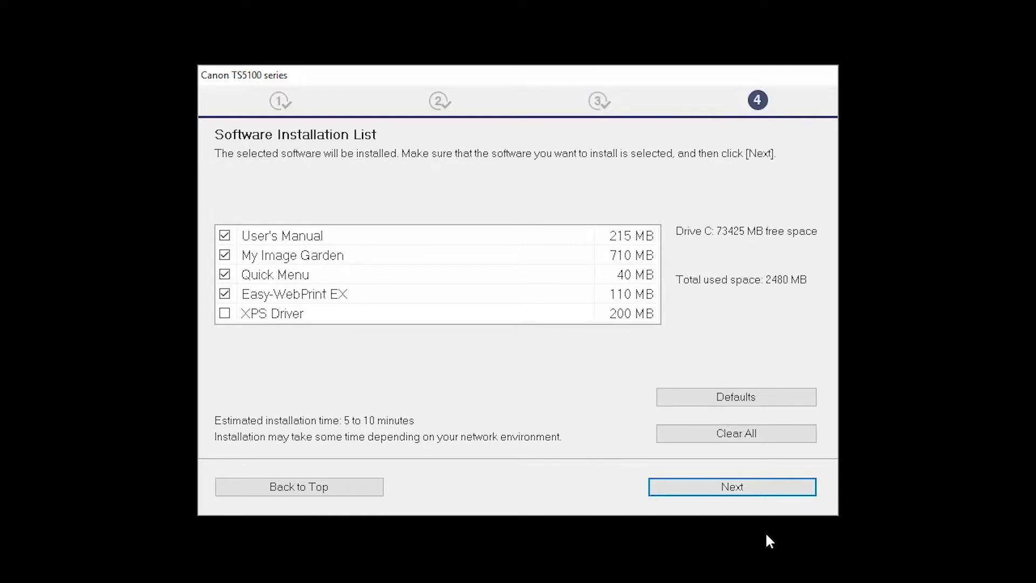
left_click(759, 495)
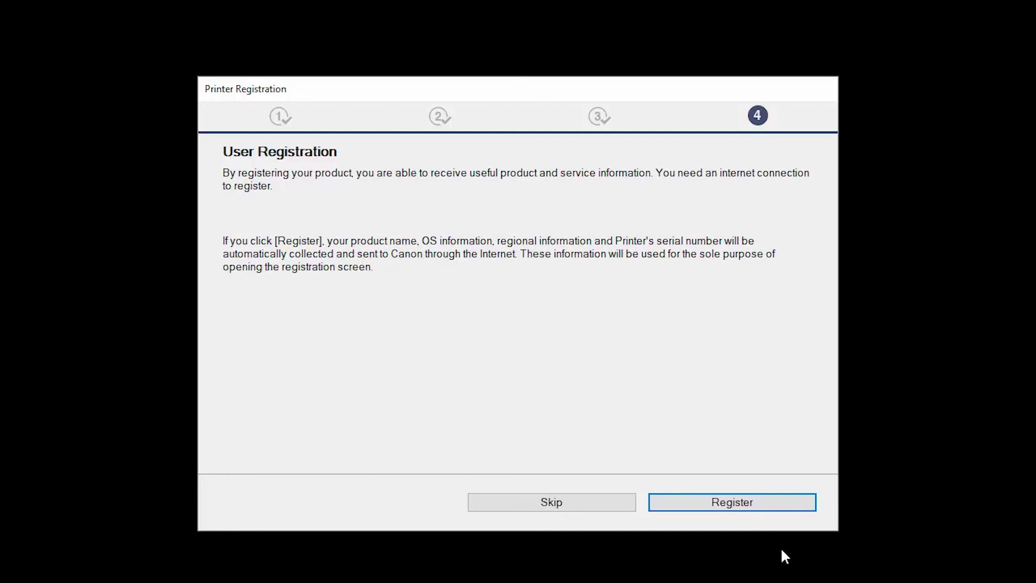
Step: Choose Register on the User Registration page to register the printer with Canon
left_click(769, 503)
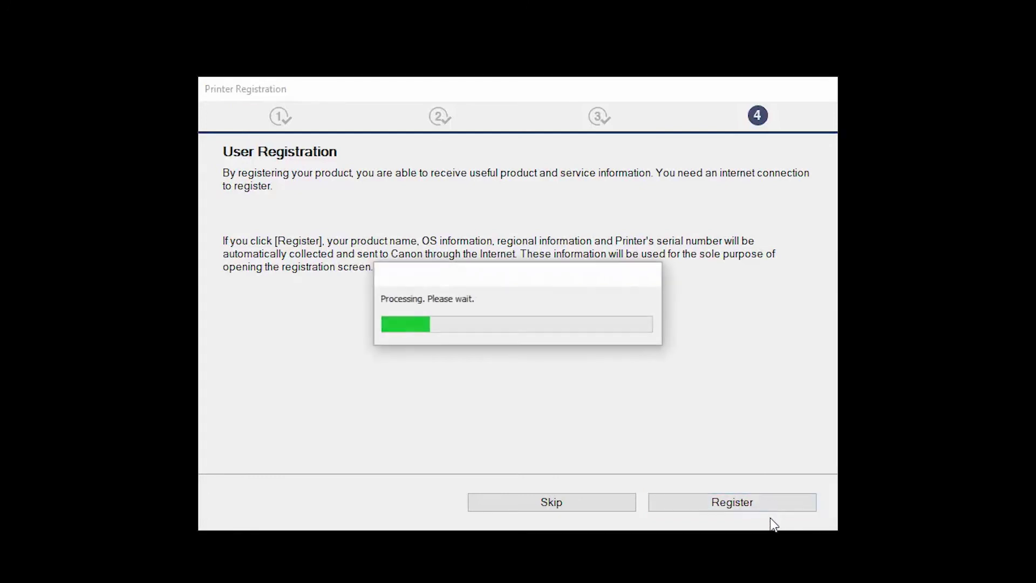